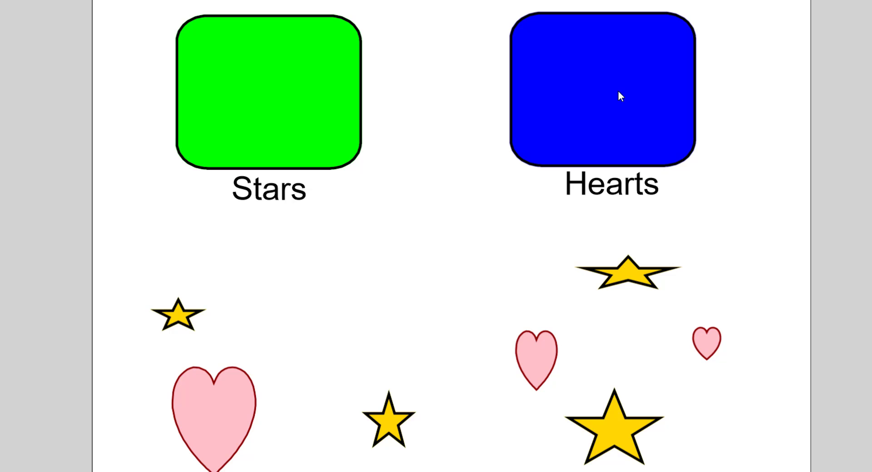
# Step: Test the finished sorting activity by moving the wide star and a heart onto both the green and blue boxes
pyautogui.moveTo(631, 273); pyautogui.dragTo(583, 77)
pyautogui.moveTo(635, 274); pyautogui.dragTo(284, 108)
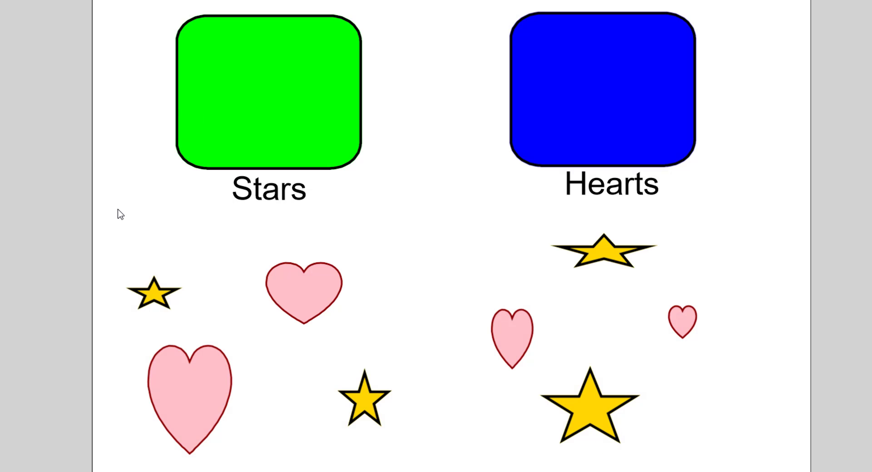
pyautogui.moveTo(314, 289); pyautogui.dragTo(270, 99)
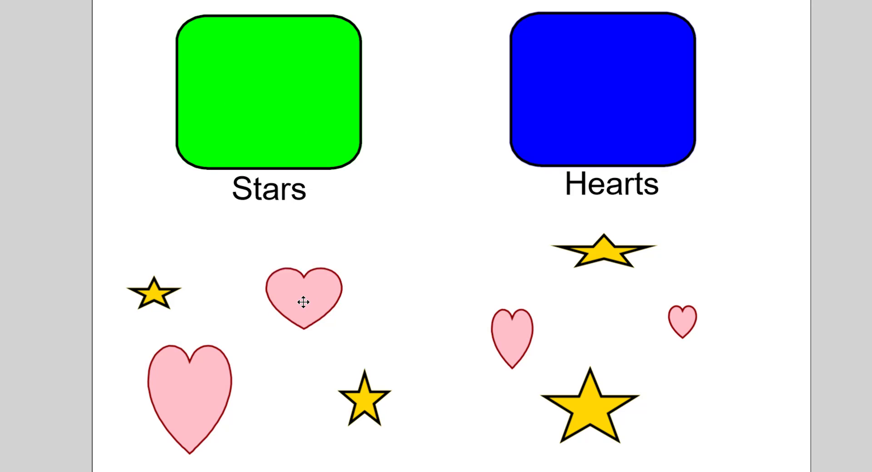
pyautogui.moveTo(301, 302); pyautogui.dragTo(597, 100)
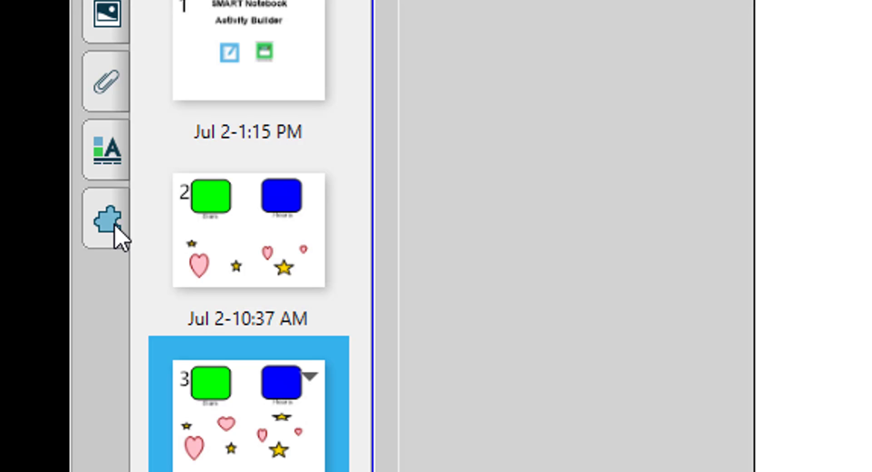
# Step: Open the Activity Builder add-on and start editing the green Stars box as an activity object
pyautogui.click(115, 227)
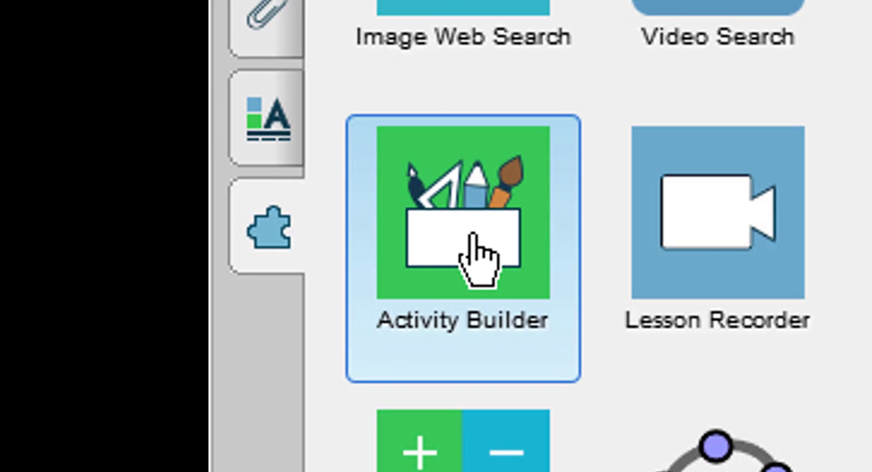
pyautogui.click(473, 236)
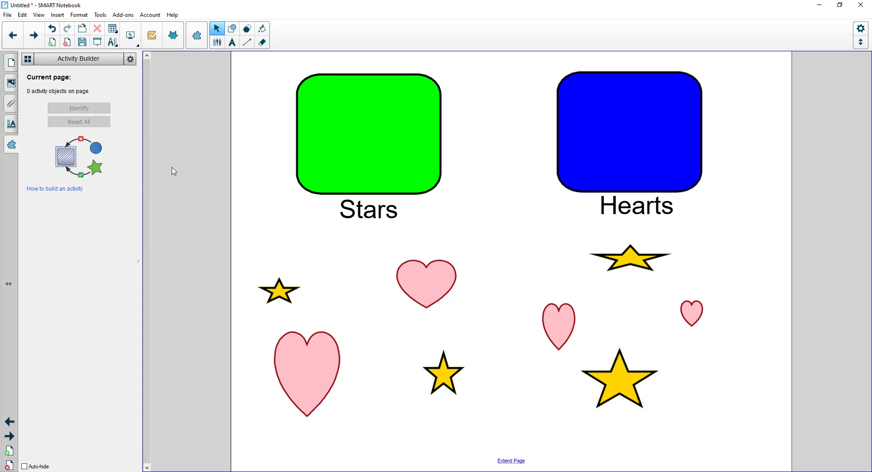
pyautogui.click(351, 139)
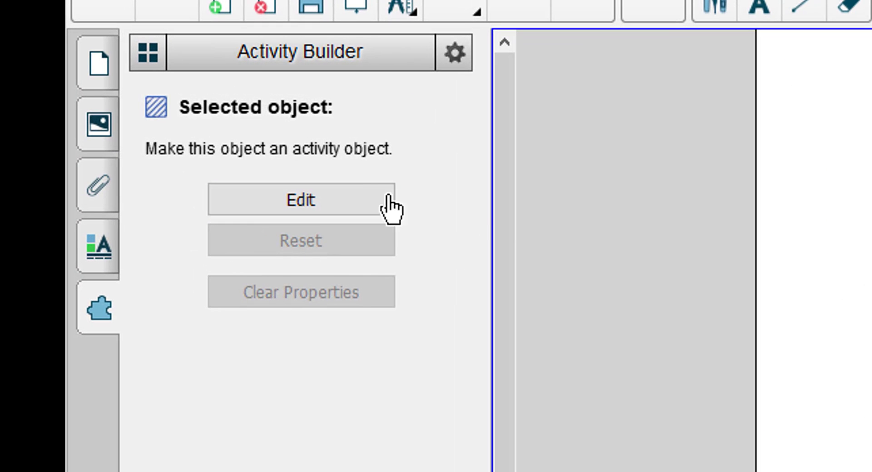
pyautogui.click(280, 200)
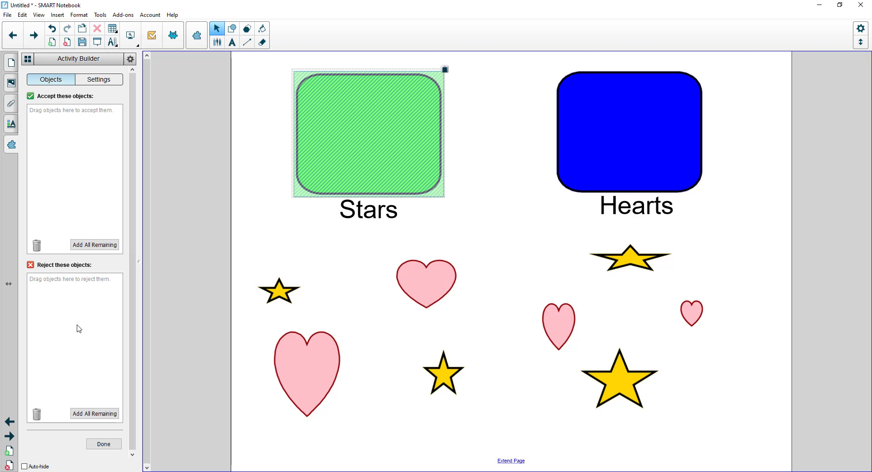
# Step: Add all four stars to the accepted objects of the green Stars box
pyautogui.click(276, 291)
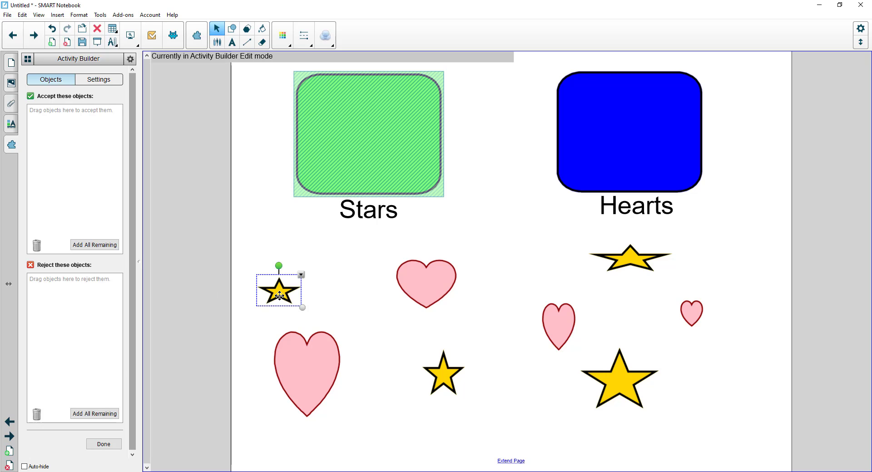
pyautogui.moveTo(279, 295); pyautogui.dragTo(87, 187)
pyautogui.click(435, 370)
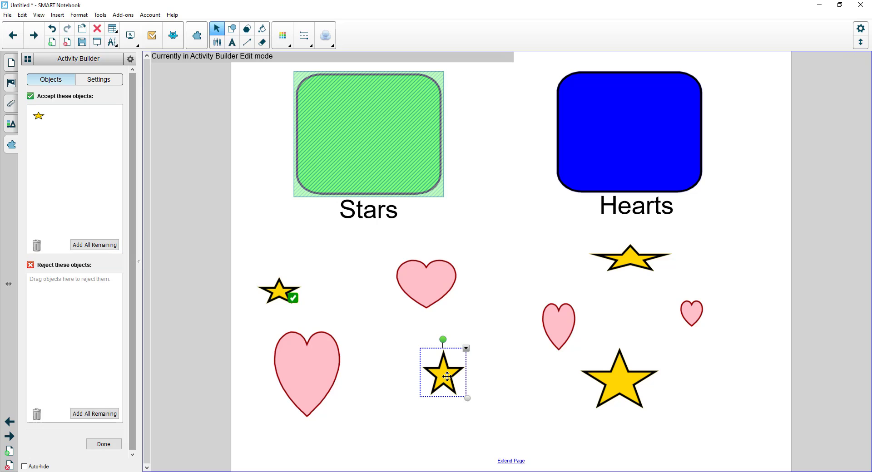
pyautogui.moveTo(438, 372); pyautogui.dragTo(73, 155)
pyautogui.click(590, 254)
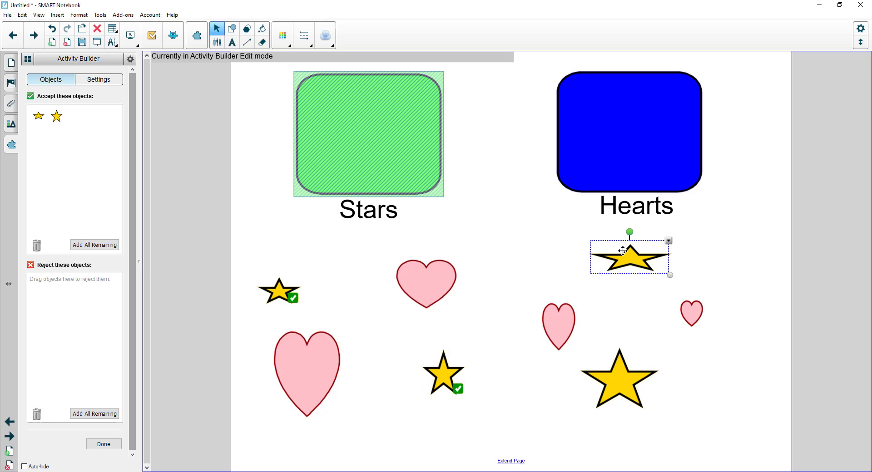
pyautogui.moveTo(622, 251); pyautogui.dragTo(97, 189)
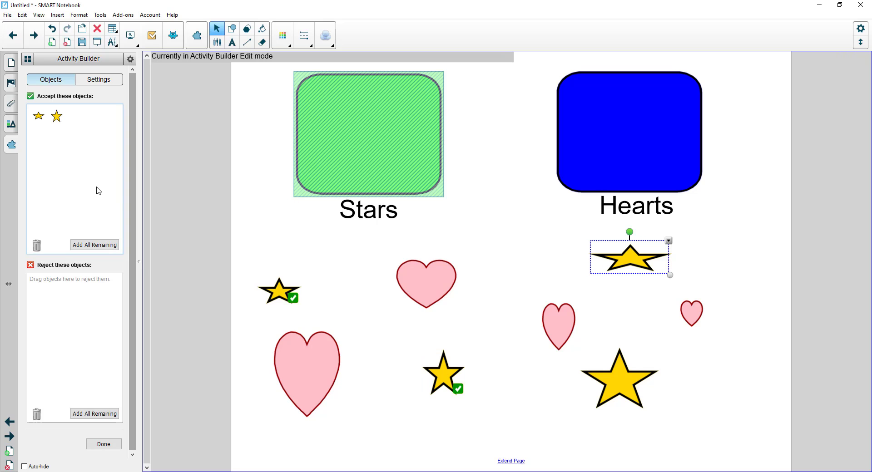
pyautogui.click(625, 380)
pyautogui.moveTo(626, 381); pyautogui.dragTo(88, 215)
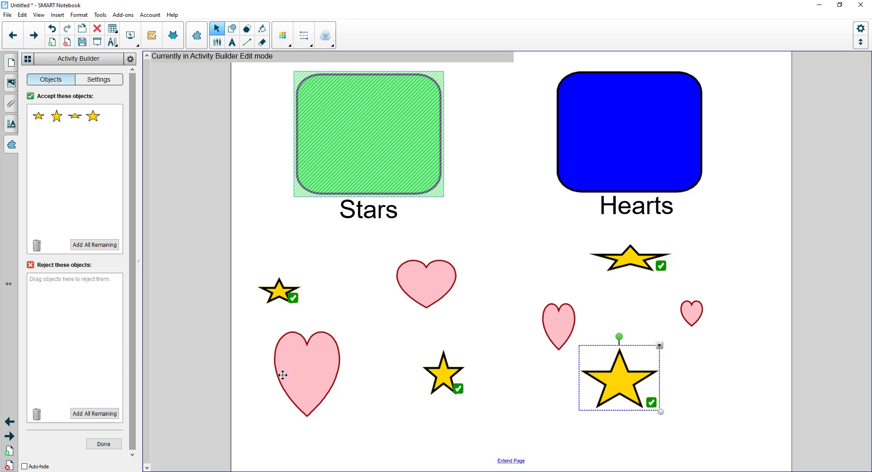
# Step: Select all four hearts together and add them to the rejected objects of the green Stars box
pyautogui.click(291, 387)
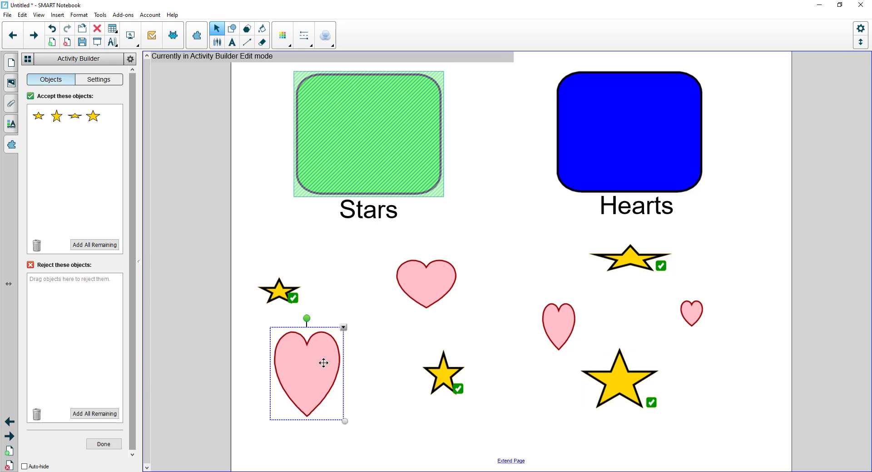
pyautogui.keyDown('ctrl'); pyautogui.click(425, 276); pyautogui.keyUp('ctrl')
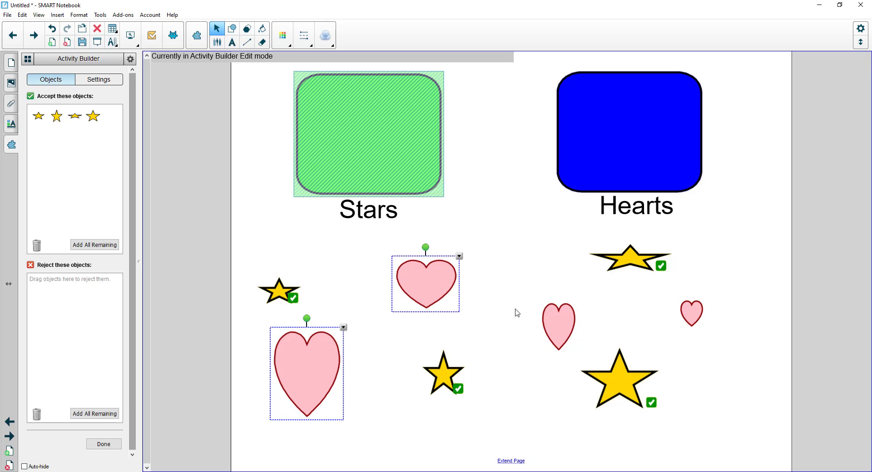
pyautogui.keyDown('ctrl'); pyautogui.click(555, 317); pyautogui.keyUp('ctrl')
pyautogui.keyDown('ctrl'); pyautogui.click(691, 313); pyautogui.keyUp('ctrl')
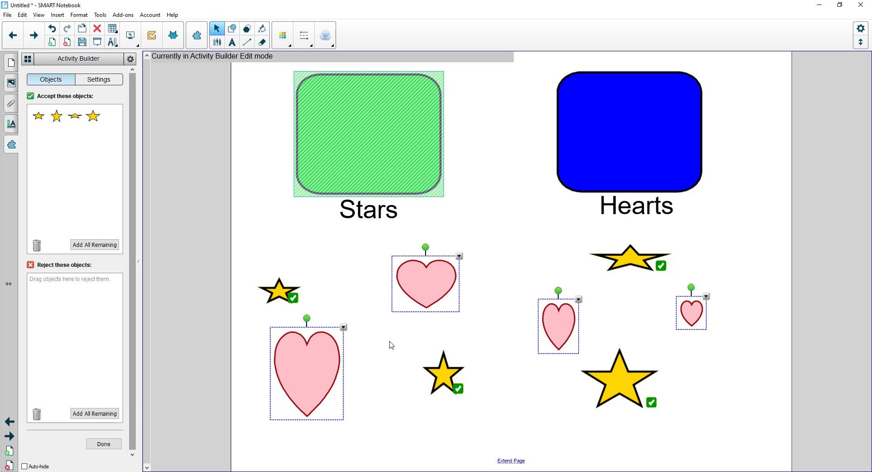
pyautogui.moveTo(318, 363); pyautogui.dragTo(75, 331)
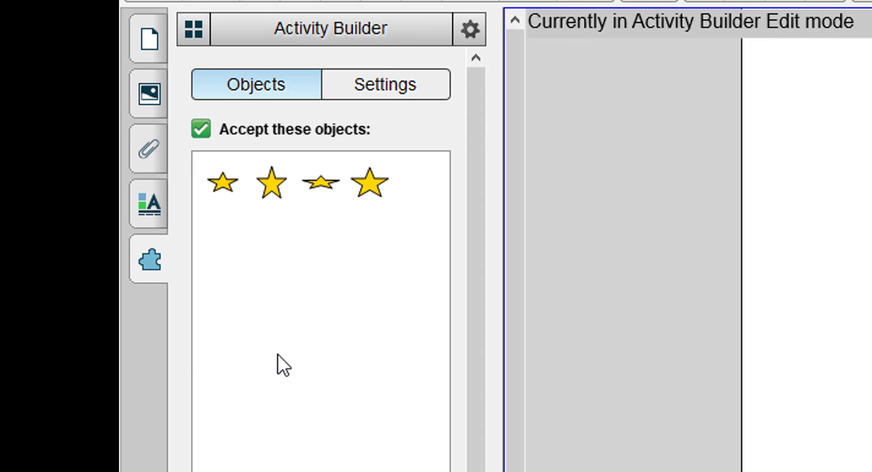
# Step: Review the animation options for accepted and rejected objects in the green box's activity settings
pyautogui.click(389, 85)
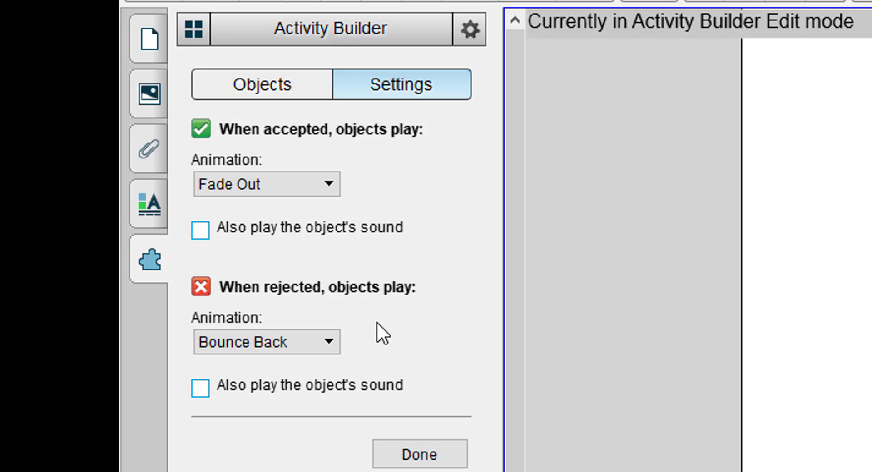
pyautogui.click(298, 184)
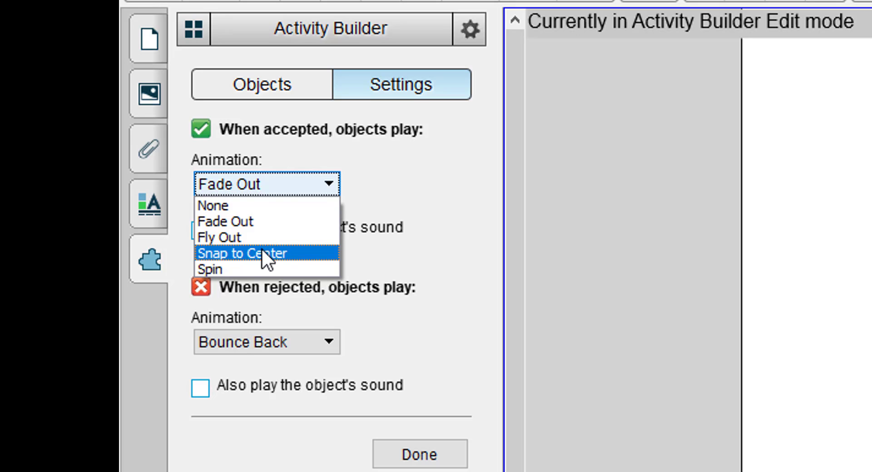
pyautogui.click(451, 197)
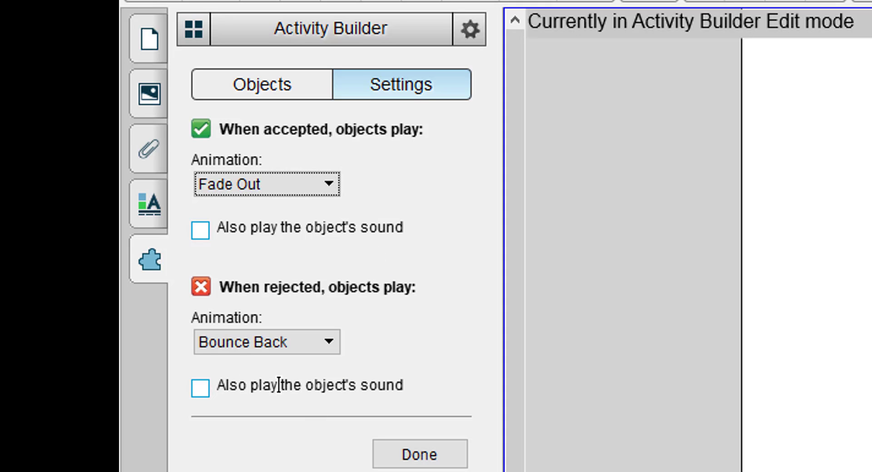
pyautogui.click(262, 345)
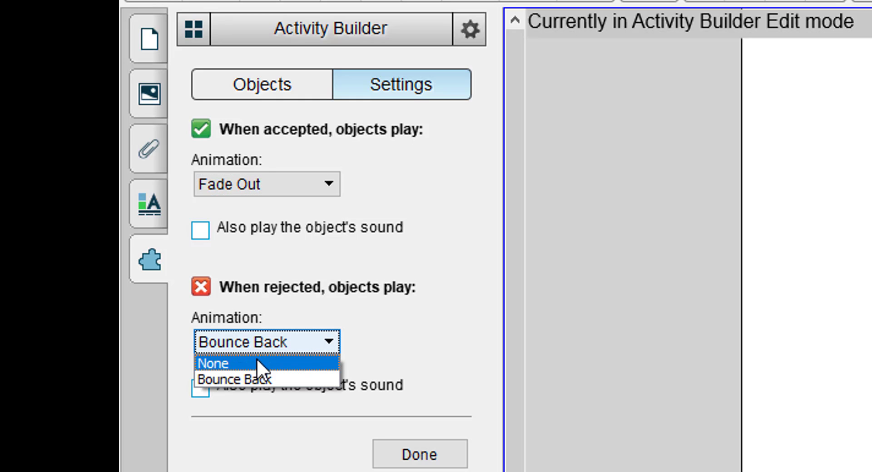
pyautogui.click(284, 414)
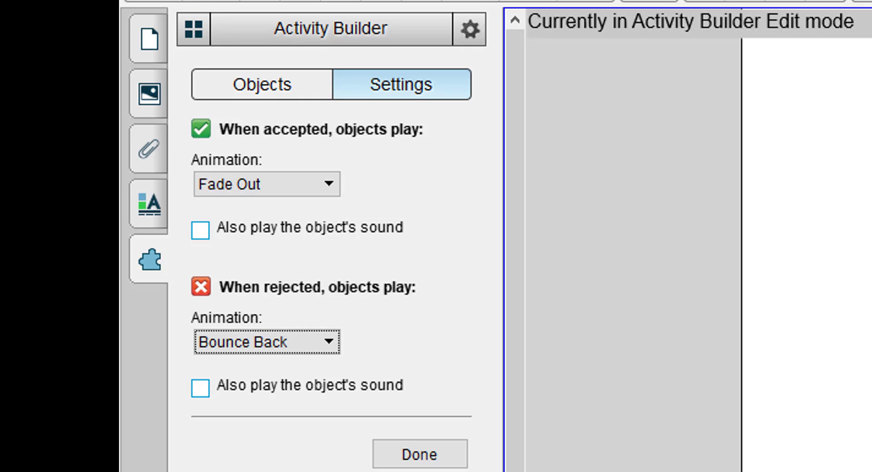
pyautogui.click(278, 84)
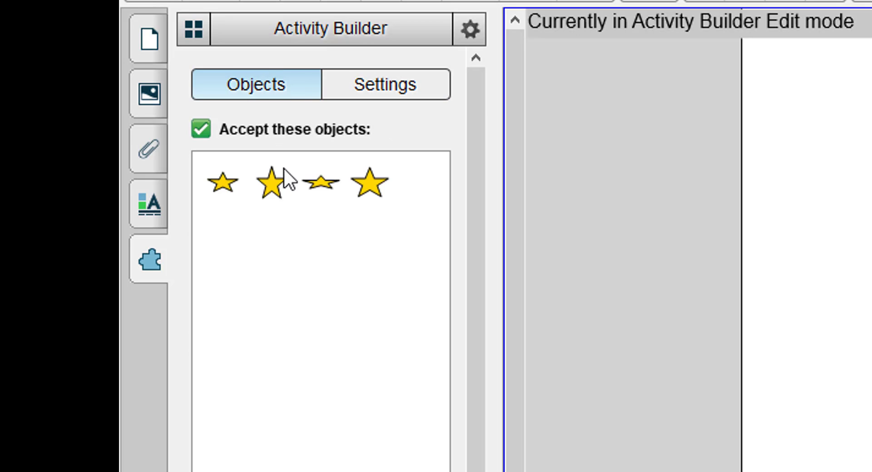
pyautogui.click(372, 87)
pyautogui.click(280, 88)
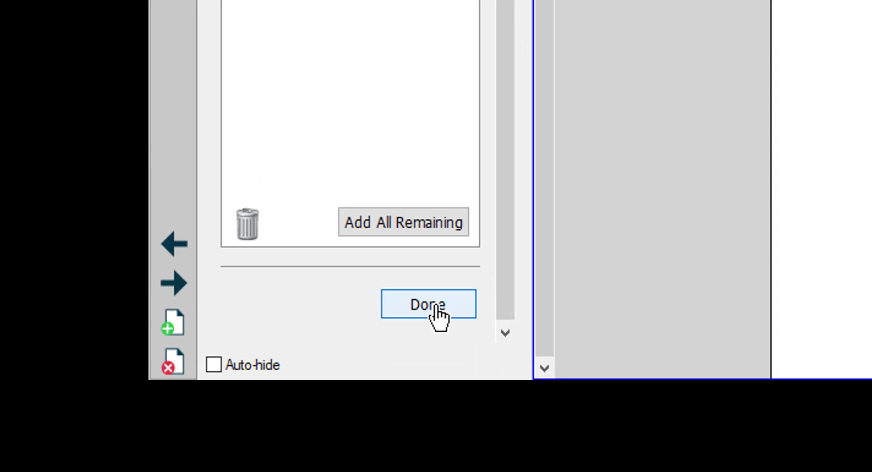
# Step: Finish editing the green Stars box and check its activity object status
pyautogui.click(428, 304)
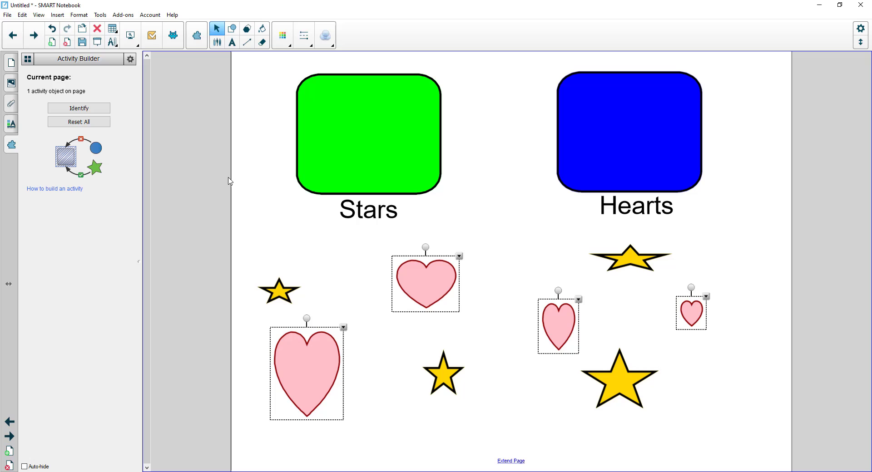
pyautogui.click(258, 188)
pyautogui.click(360, 151)
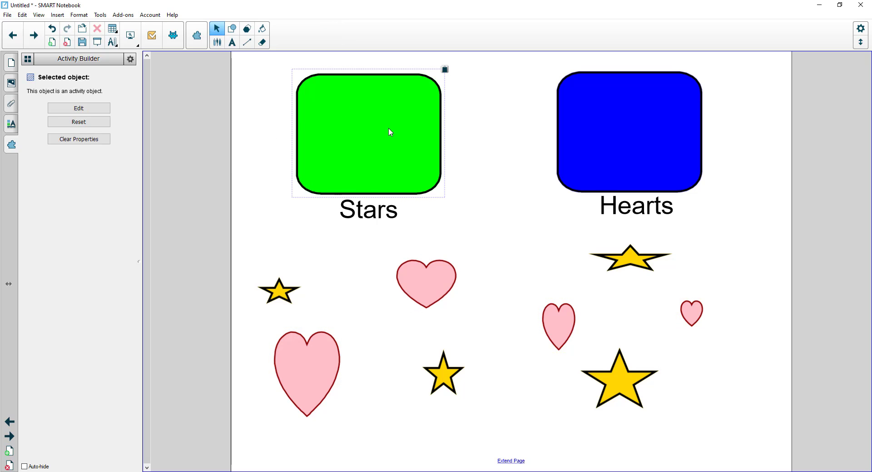
pyautogui.click(252, 157)
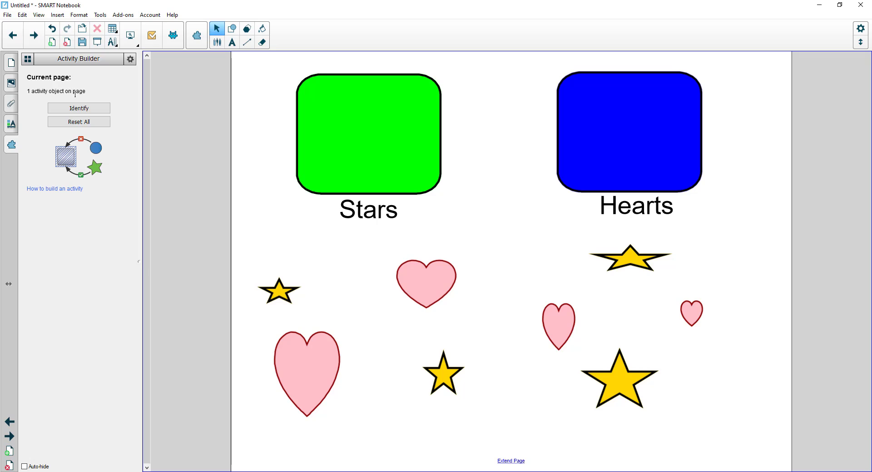
# Step: Start editing the blue Hearts box as an activity object and add all four hearts to its accepted objects
pyautogui.click(644, 168)
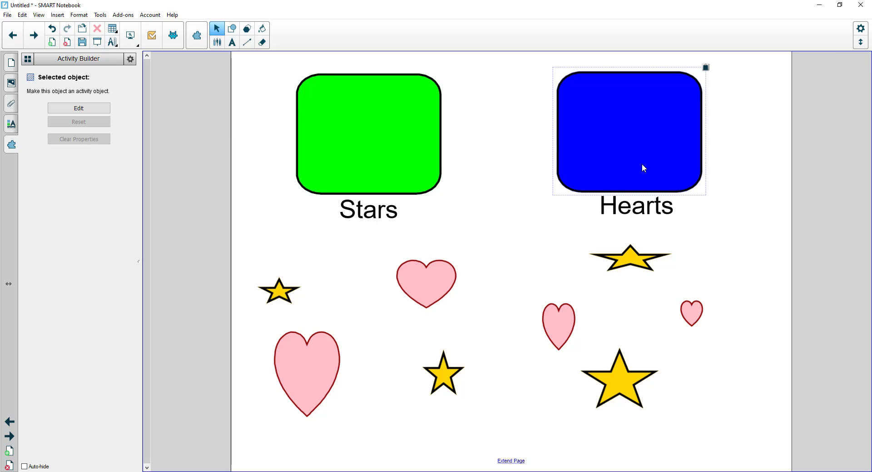
pyautogui.click(76, 109)
pyautogui.click(327, 383)
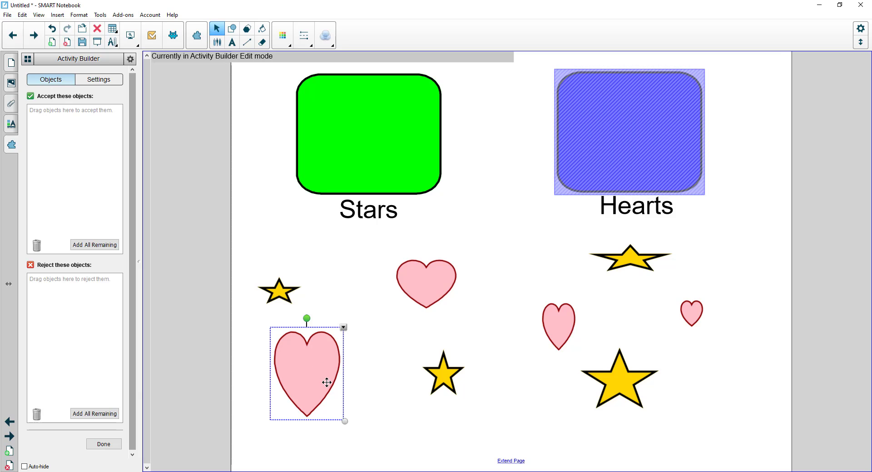
pyautogui.click(412, 280)
pyautogui.click(294, 348)
pyautogui.keyDown('ctrl'); pyautogui.click(422, 286); pyautogui.keyUp('ctrl')
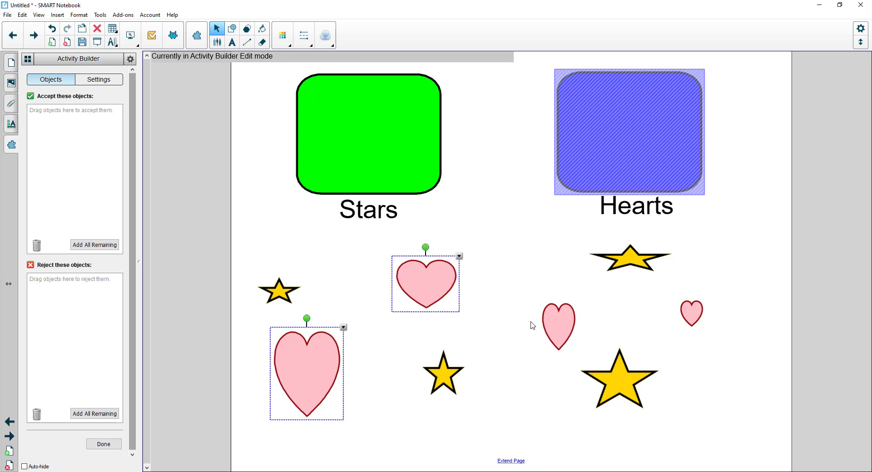
pyautogui.keyDown('ctrl'); pyautogui.click(555, 329); pyautogui.keyUp('ctrl')
pyautogui.keyDown('ctrl'); pyautogui.click(695, 312); pyautogui.keyUp('ctrl')
pyautogui.moveTo(415, 298); pyautogui.dragTo(67, 197)
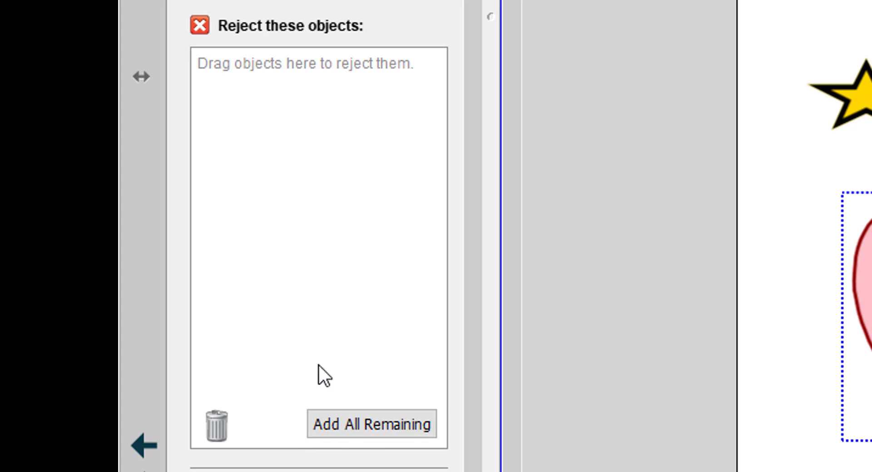
# Step: Add all remaining objects to the blue Hearts box's rejected objects and finish editing it
pyautogui.click(359, 426)
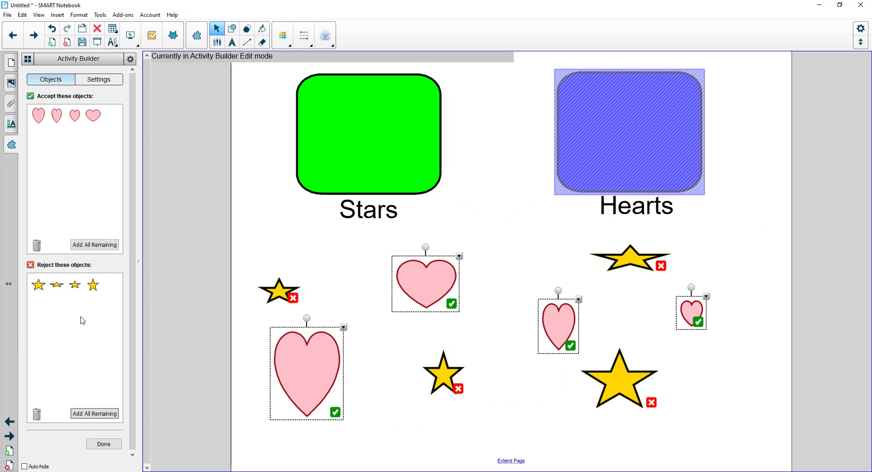
pyautogui.click(104, 445)
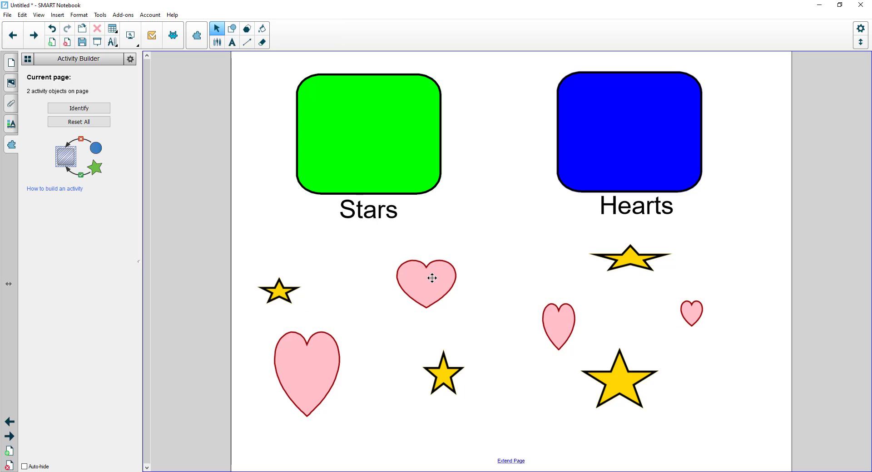
# Step: Test the new activity by moving the wide heart onto the green Stars box and onto the blue Hearts box
pyautogui.moveTo(431, 285); pyautogui.dragTo(372, 132)
pyautogui.moveTo(432, 269); pyautogui.dragTo(619, 150)
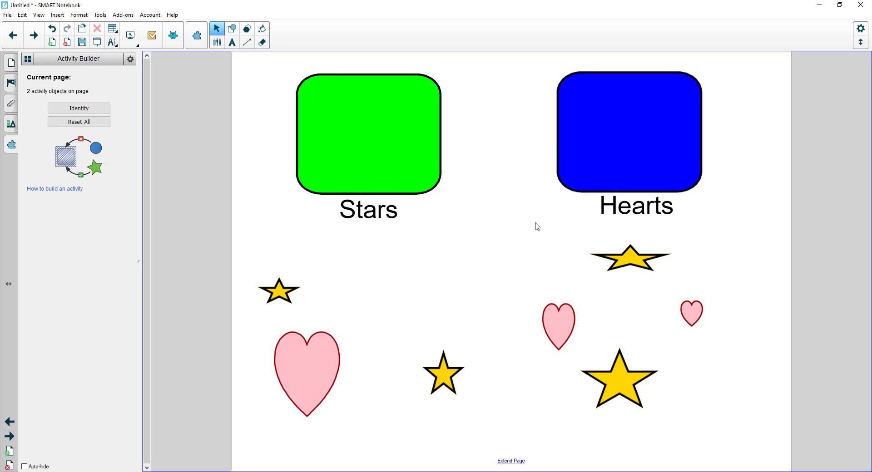